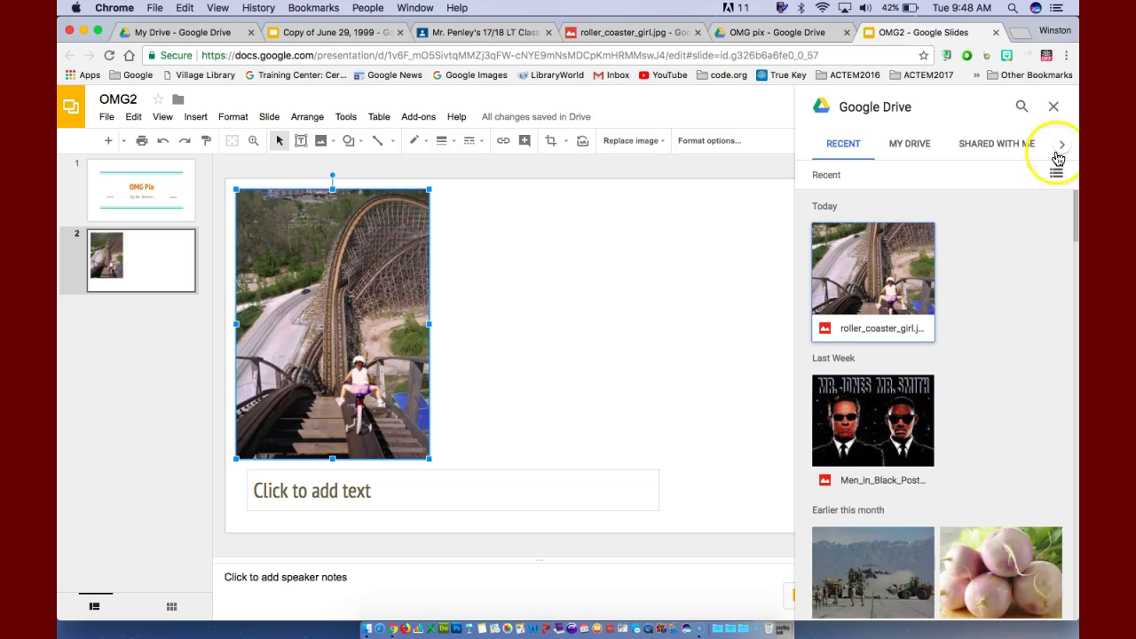
Close the Drive picker and insert a blank slide after the roller coaster slide 2
{"action": "left_click", "coordinate": [1056, 115]}
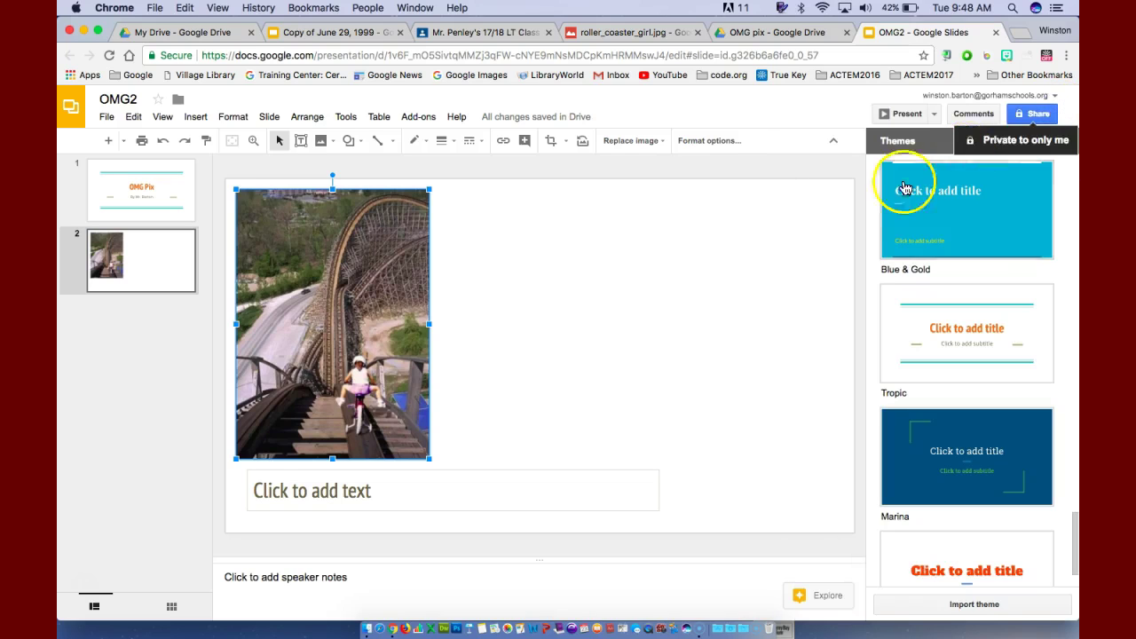
{"action": "left_click", "coordinate": [190, 281]}
{"action": "left_click", "coordinate": [108, 142]}
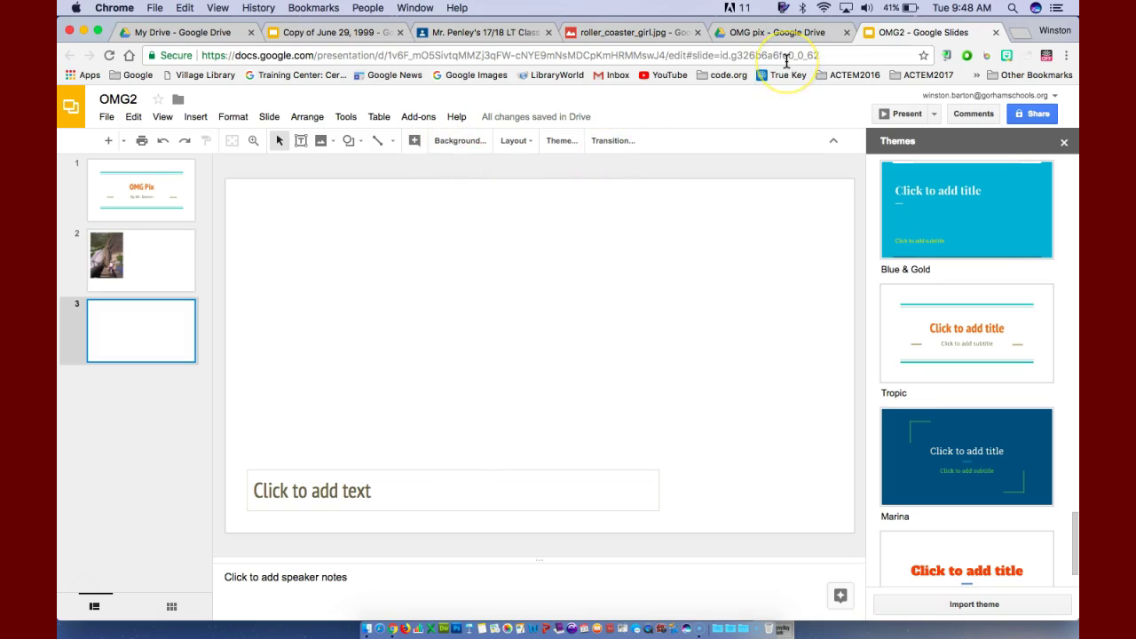
Open the OMG pix folder in Google Drive to get to the Crocodiles Meet Parachutist drawing
{"action": "left_click", "coordinate": [229, 32]}
{"action": "left_click", "coordinate": [425, 379]}
{"action": "double_click", "coordinate": [426, 379]}
{"action": "scroll", "coordinate": [431, 338], "scroll_direction": "up", "scroll_amount": 5}
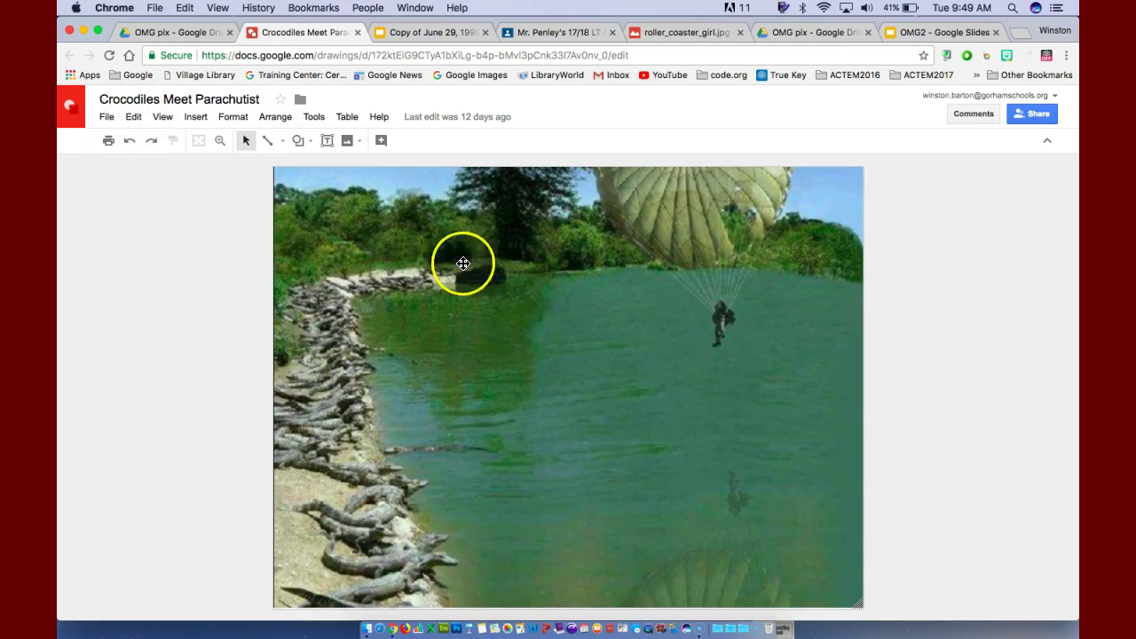
Select the crocodile and parachutist photo in the drawing for copying
{"action": "left_click", "coordinate": [525, 299]}
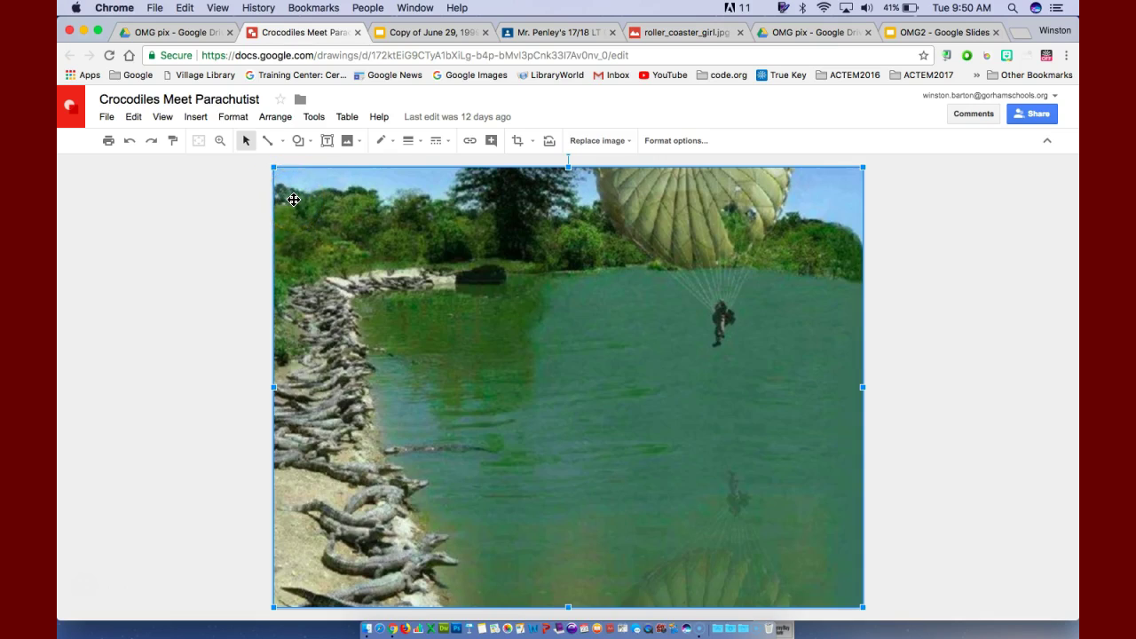
Paste the crocodile picture onto slide 3, shrinking and moving it above the caption box
{"action": "left_click", "coordinate": [920, 34]}
{"action": "key", "text": "ctrl+v"}
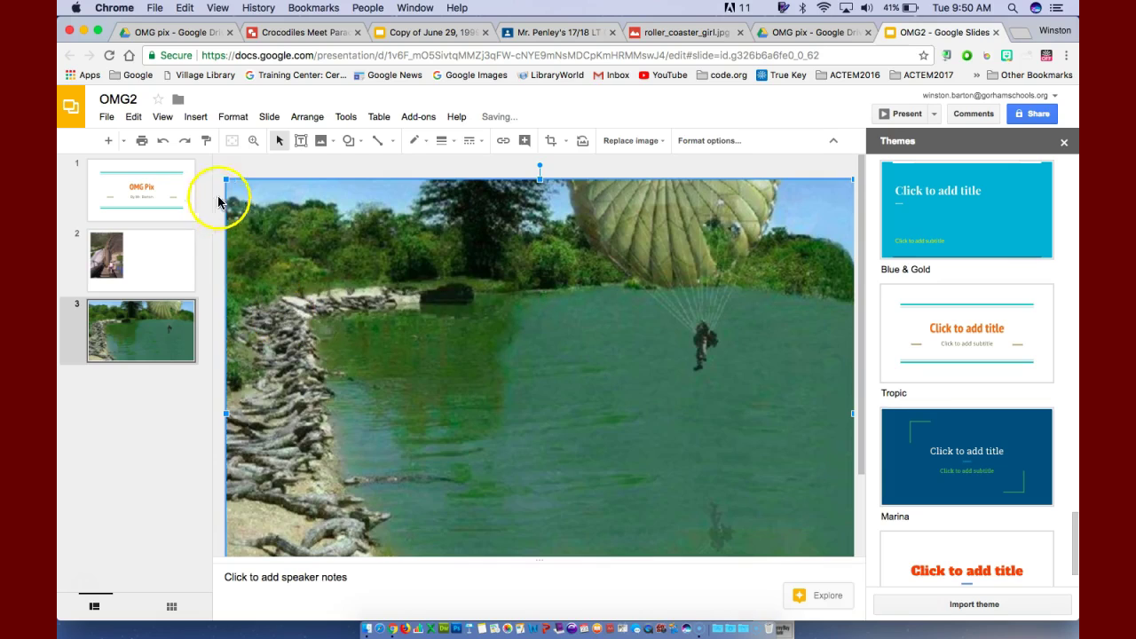
{"action": "left_click_drag", "start_coordinate": [227, 179], "coordinate": [447, 344]}
{"action": "left_click", "coordinate": [533, 405]}
{"action": "left_click_drag", "start_coordinate": [541, 416], "coordinate": [475, 256]}
{"action": "left_click_drag", "start_coordinate": [381, 488], "coordinate": [405, 469]}
{"action": "left_click_drag", "start_coordinate": [598, 349], "coordinate": [539, 351]}
{"action": "left_click", "coordinate": [536, 292]}
{"action": "left_click_drag", "start_coordinate": [350, 469], "coordinate": [350, 465]}
Move the roller coaster picture on slide 2 right and enlarge it from its bottom-left corner
{"action": "left_click", "coordinate": [157, 280]}
{"action": "left_click", "coordinate": [115, 257]}
{"action": "left_click", "coordinate": [392, 312]}
{"action": "left_click_drag", "start_coordinate": [380, 313], "coordinate": [588, 307]}
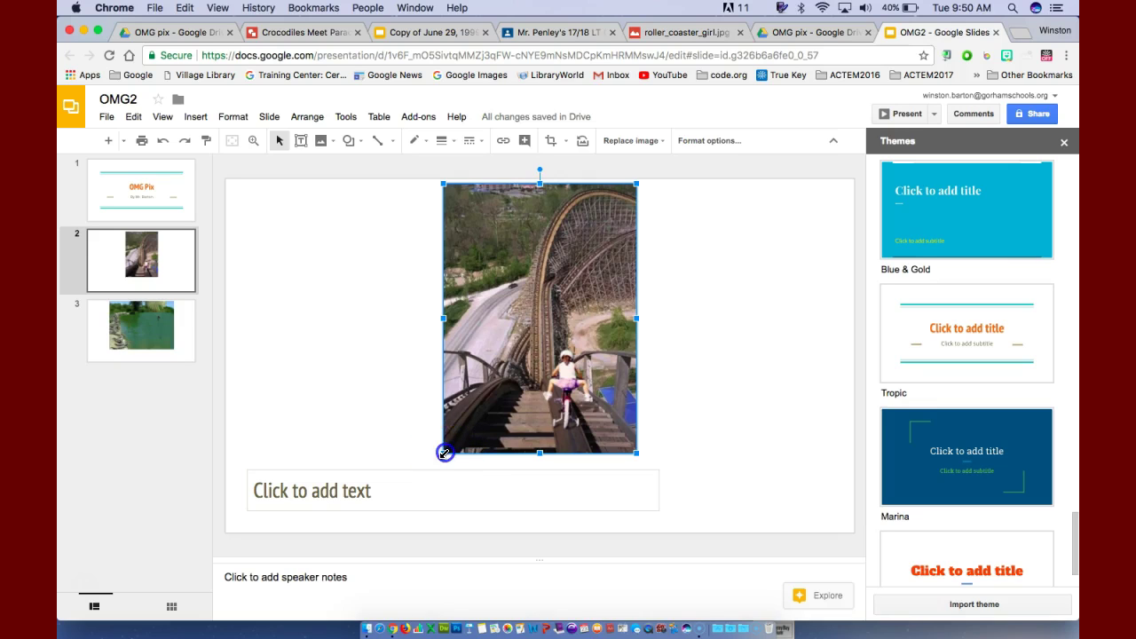
{"action": "left_click_drag", "start_coordinate": [443, 454], "coordinate": [436, 462]}
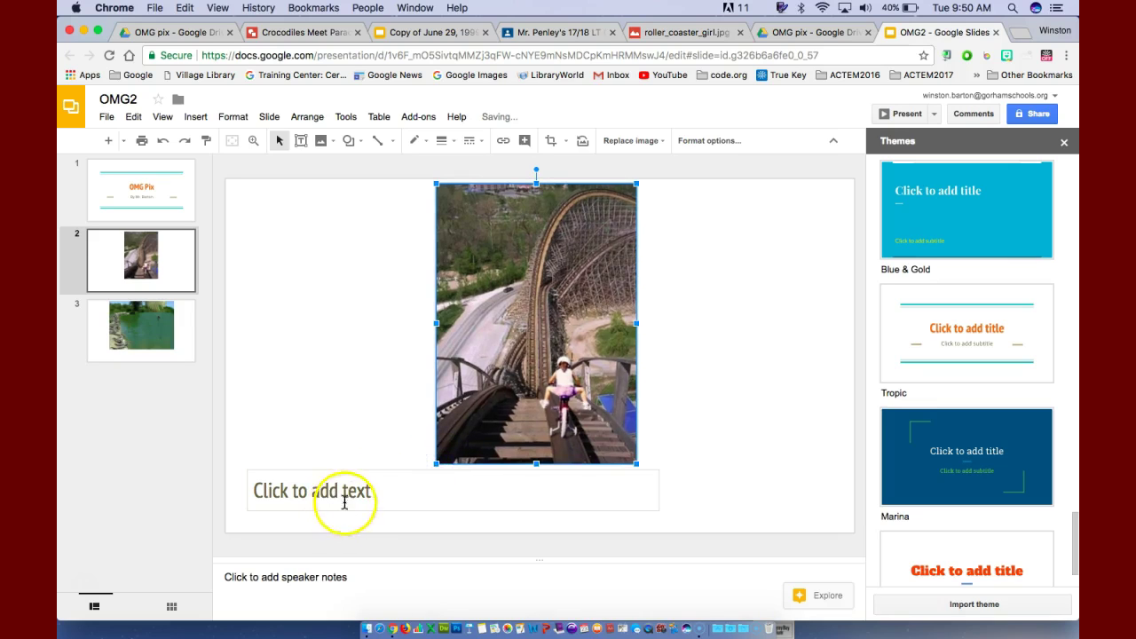
{"action": "left_click", "coordinate": [157, 340]}
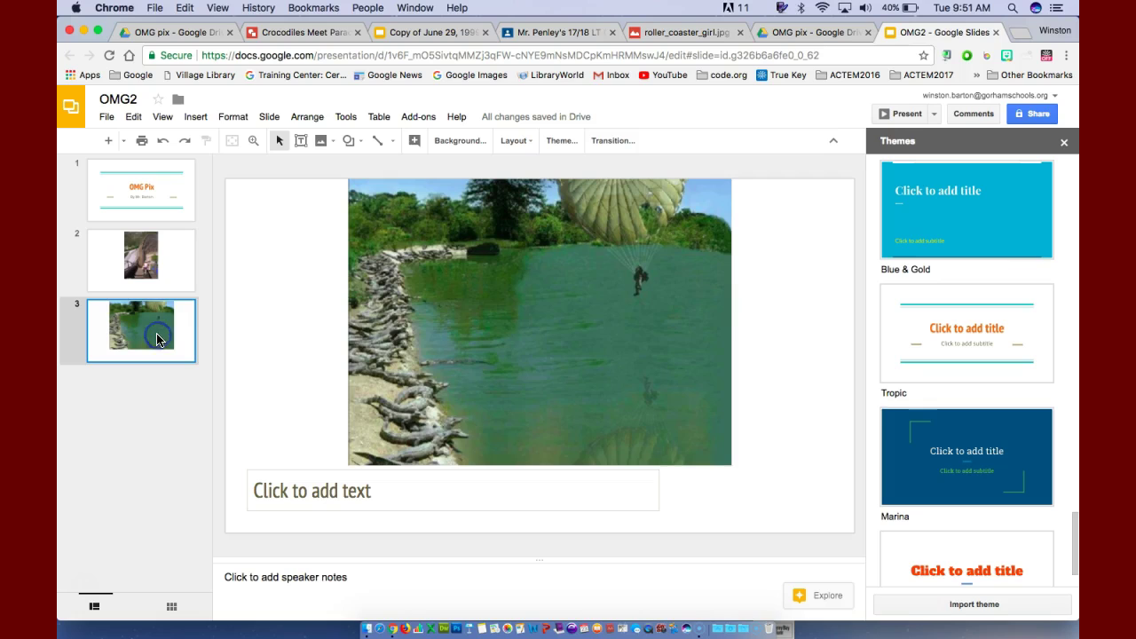
Add a blank slide 4 after slide 3 and go back to the OMG pix Drive folder
{"action": "left_click", "coordinate": [460, 323]}
{"action": "left_click", "coordinate": [108, 140]}
{"action": "left_click", "coordinate": [797, 34]}
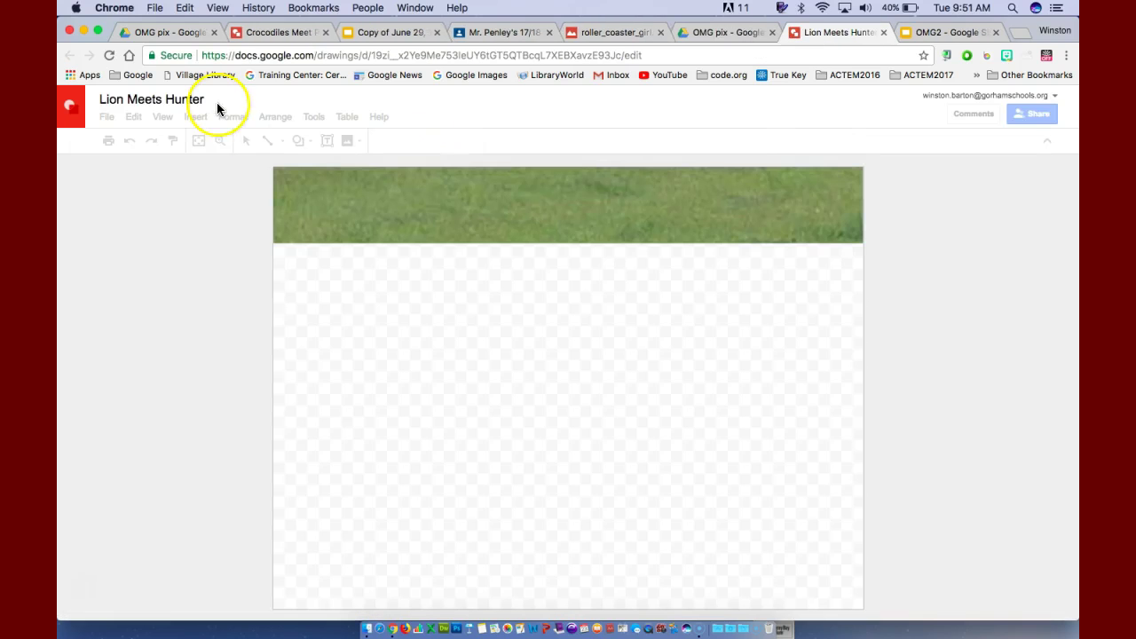
{"action": "left_click", "coordinate": [561, 310]}
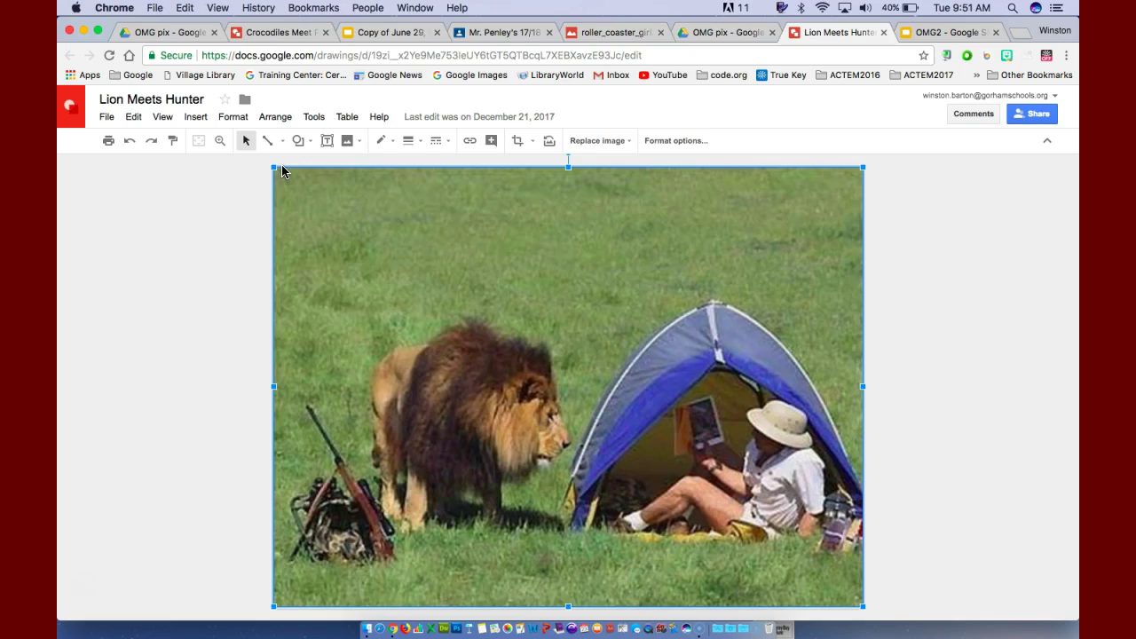
Paste the crocodile picture onto slide 4, shrink it and nudge it above the caption box
{"action": "left_click", "coordinate": [949, 32]}
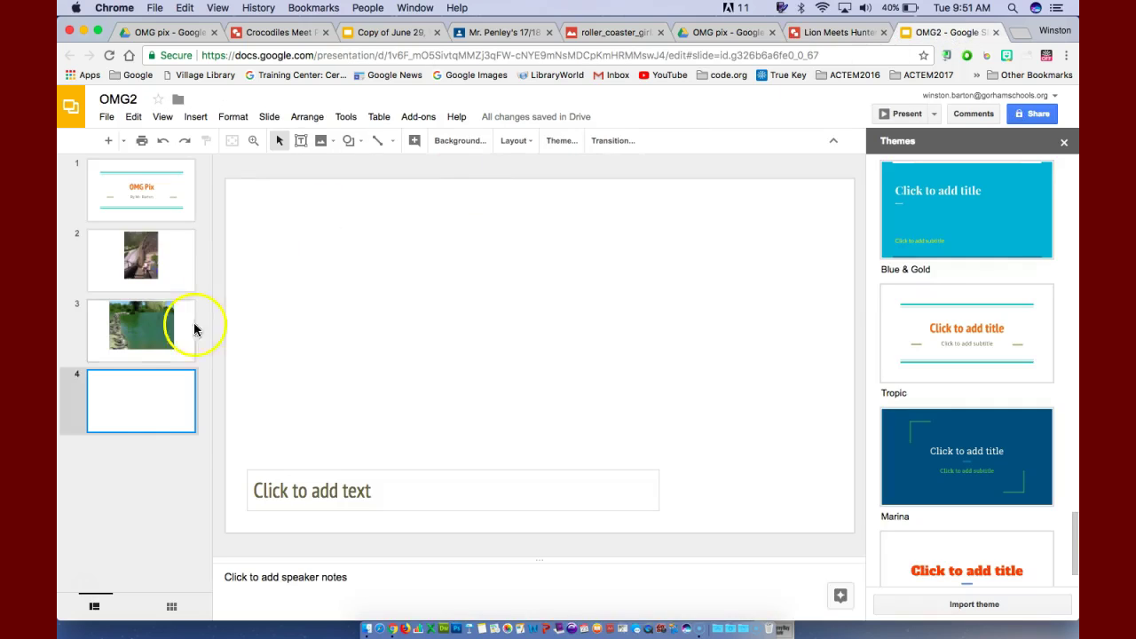
{"action": "left_click", "coordinate": [151, 404]}
{"action": "key", "text": "super+v"}
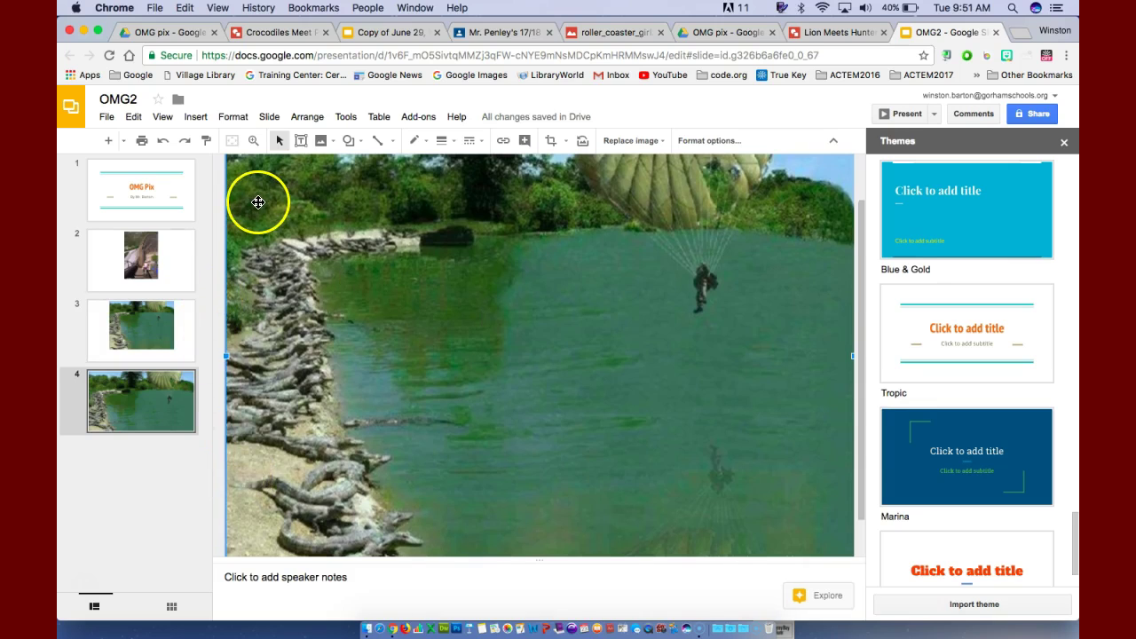
{"action": "scroll", "coordinate": [254, 200], "scroll_direction": "up", "scroll_amount": 2}
{"action": "left_click_drag", "start_coordinate": [226, 179], "coordinate": [461, 364]}
{"action": "left_click_drag", "start_coordinate": [554, 412], "coordinate": [493, 266]}
{"action": "left_click_drag", "start_coordinate": [372, 481], "coordinate": [394, 458]}
{"action": "left_click_drag", "start_coordinate": [517, 386], "coordinate": [477, 398]}
{"action": "key", "text": "Up"}
{"action": "key", "text": "Up"}
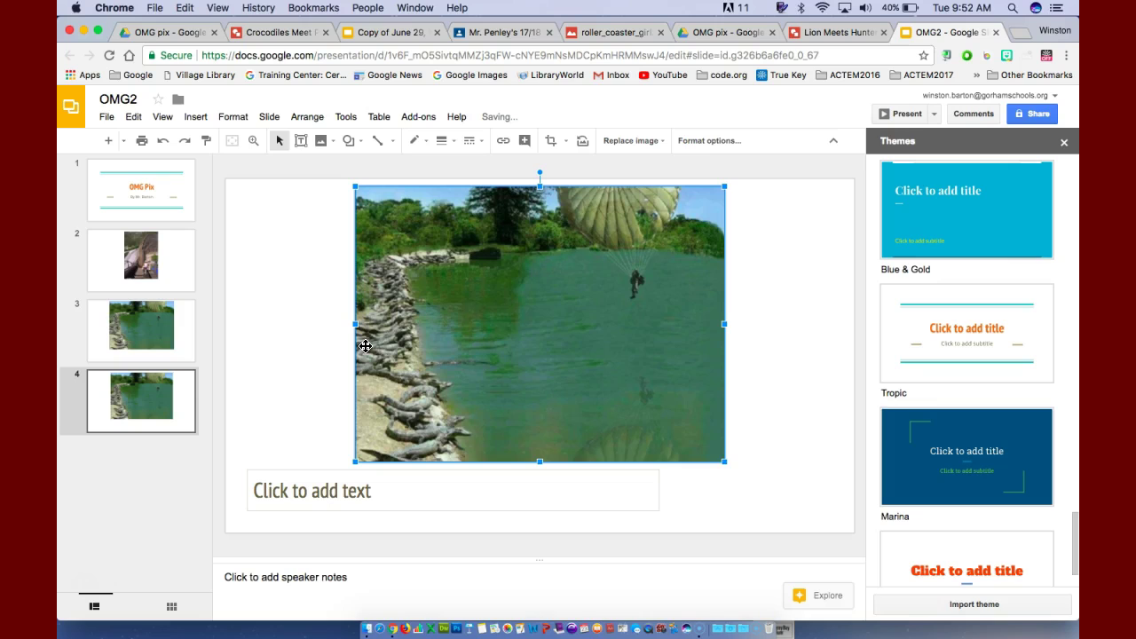
{"action": "left_click", "coordinate": [165, 194]}
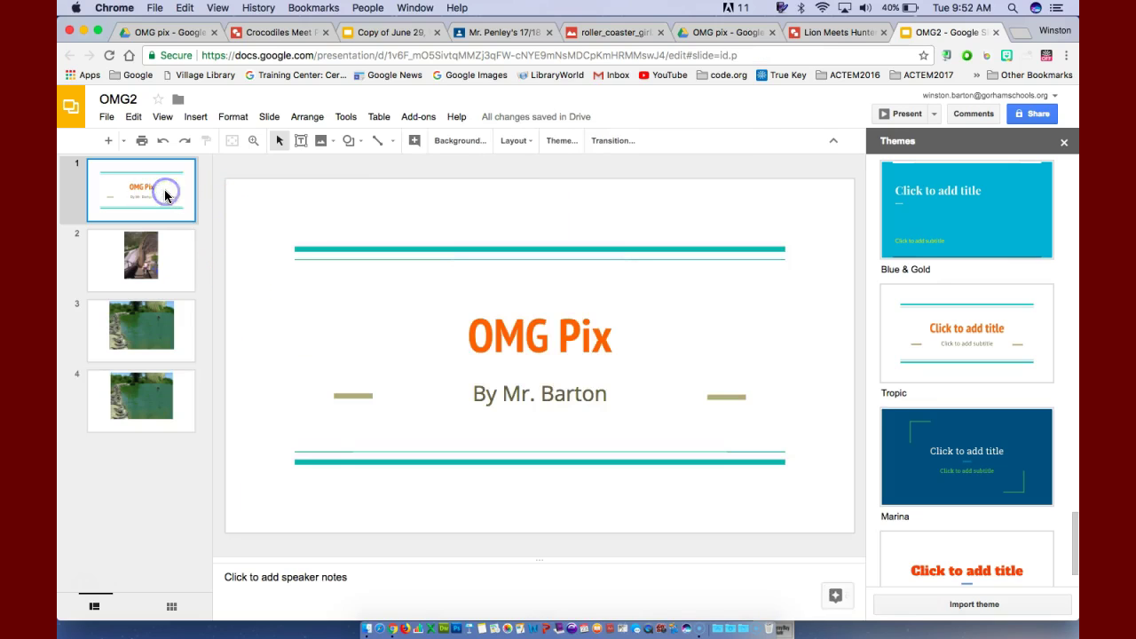
Review slides 2 through 4, then select the lion and hunter picture in its drawing
{"action": "left_click", "coordinate": [186, 277]}
{"action": "left_click_drag", "start_coordinate": [185, 277], "coordinate": [167, 341]}
{"action": "left_click", "coordinate": [167, 341]}
{"action": "left_click_drag", "start_coordinate": [167, 340], "coordinate": [161, 402]}
{"action": "left_click", "coordinate": [160, 401]}
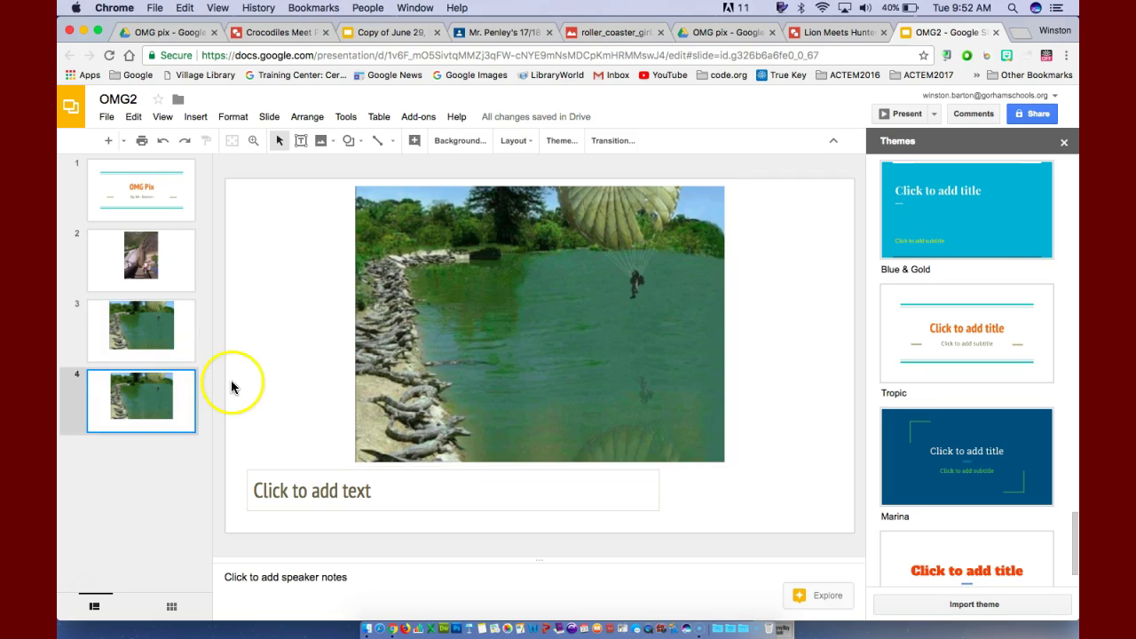
{"action": "left_click", "coordinate": [843, 32]}
{"action": "left_click", "coordinate": [596, 324]}
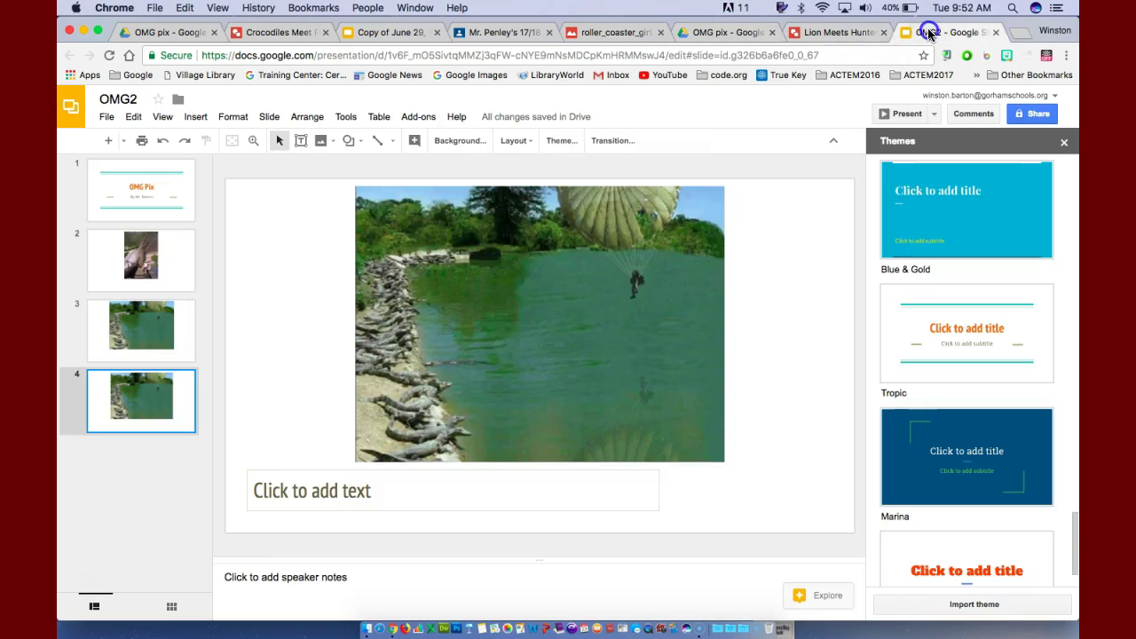
Return to OMG2 and select the crocodile picture on slide 4
{"action": "left_click", "coordinate": [930, 32]}
{"action": "left_click", "coordinate": [520, 353]}
Paste the lion and hunter picture onto slide 4 and delete the crocodile picture
{"action": "key", "text": "super+v"}
{"action": "left_click_drag", "start_coordinate": [227, 178], "coordinate": [403, 312]}
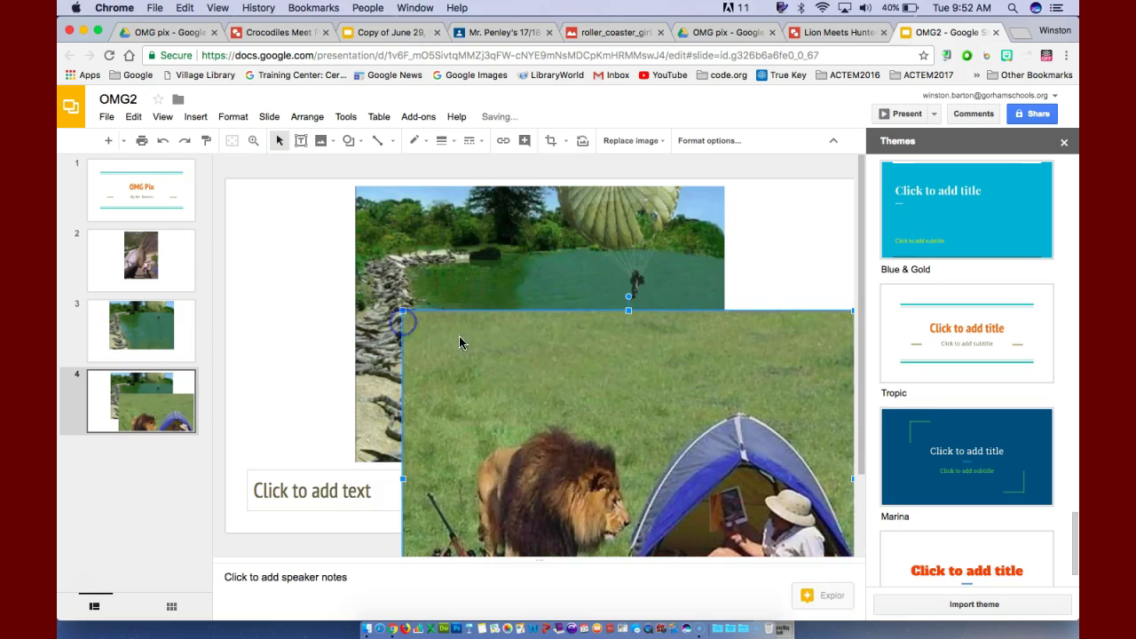
{"action": "left_click", "coordinate": [510, 239]}
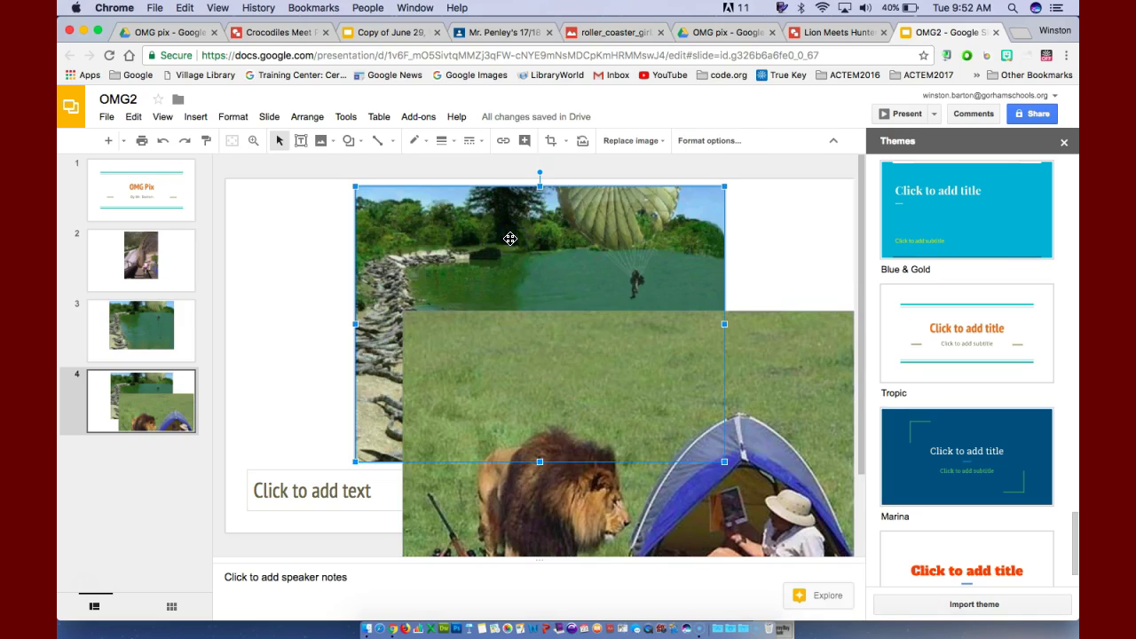
{"action": "key", "text": "Delete"}
Shrink and reposition the lion photo so it sits centred above the caption box
{"action": "left_click_drag", "start_coordinate": [564, 355], "coordinate": [511, 240]}
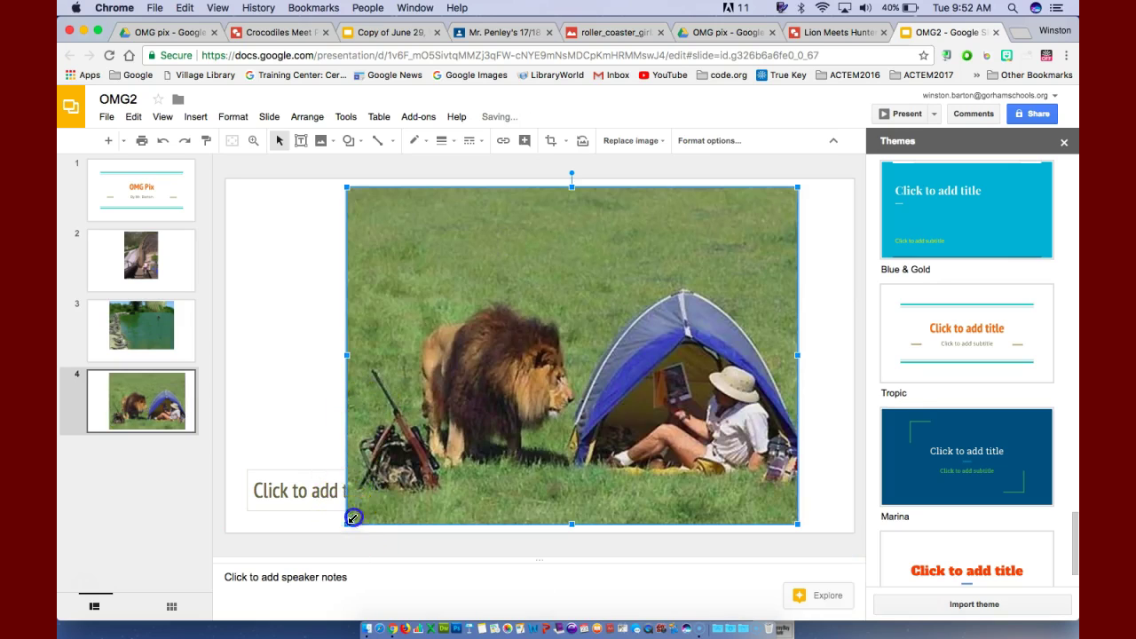
{"action": "left_click_drag", "start_coordinate": [358, 508], "coordinate": [399, 458]}
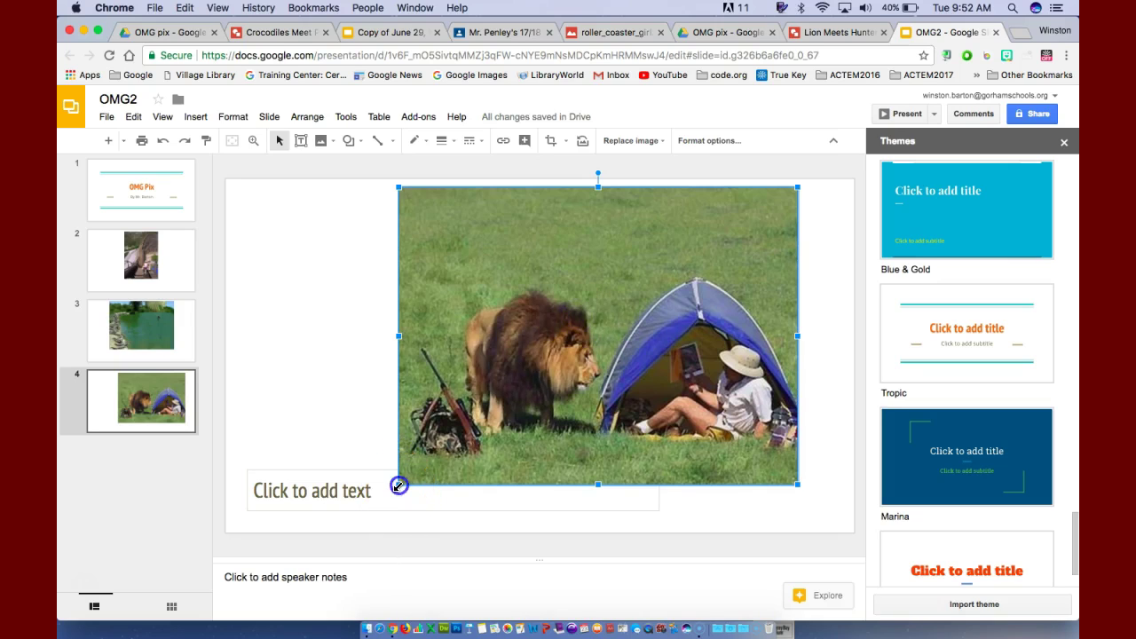
{"action": "left_click_drag", "start_coordinate": [399, 486], "coordinate": [445, 451]}
{"action": "left_click_drag", "start_coordinate": [540, 332], "coordinate": [499, 315]}
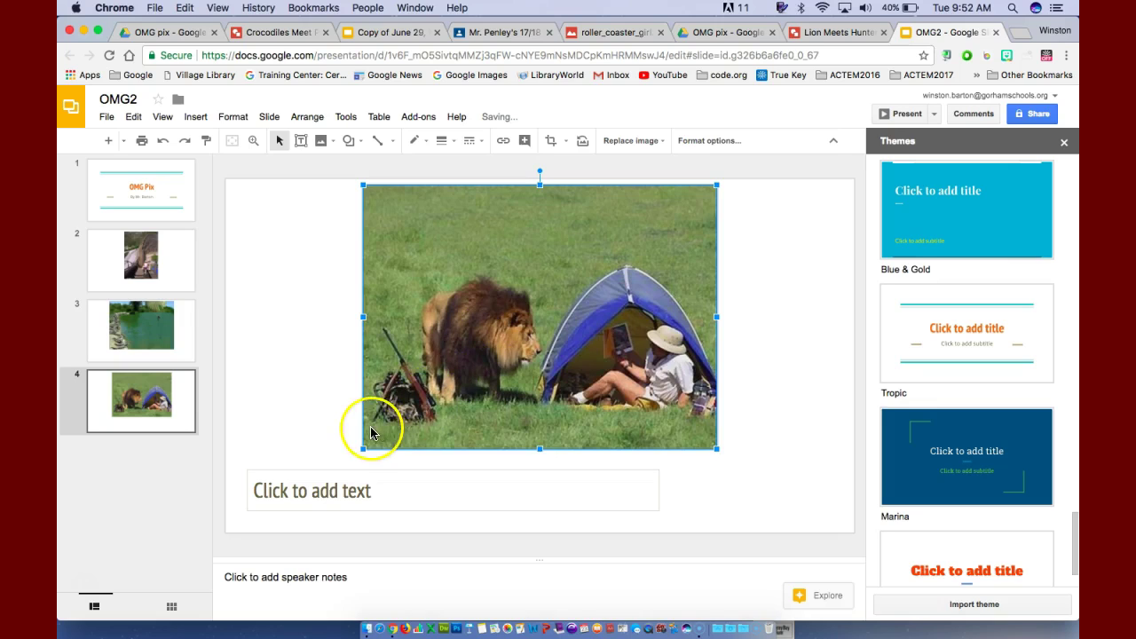
{"action": "left_click_drag", "start_coordinate": [363, 450], "coordinate": [341, 465]}
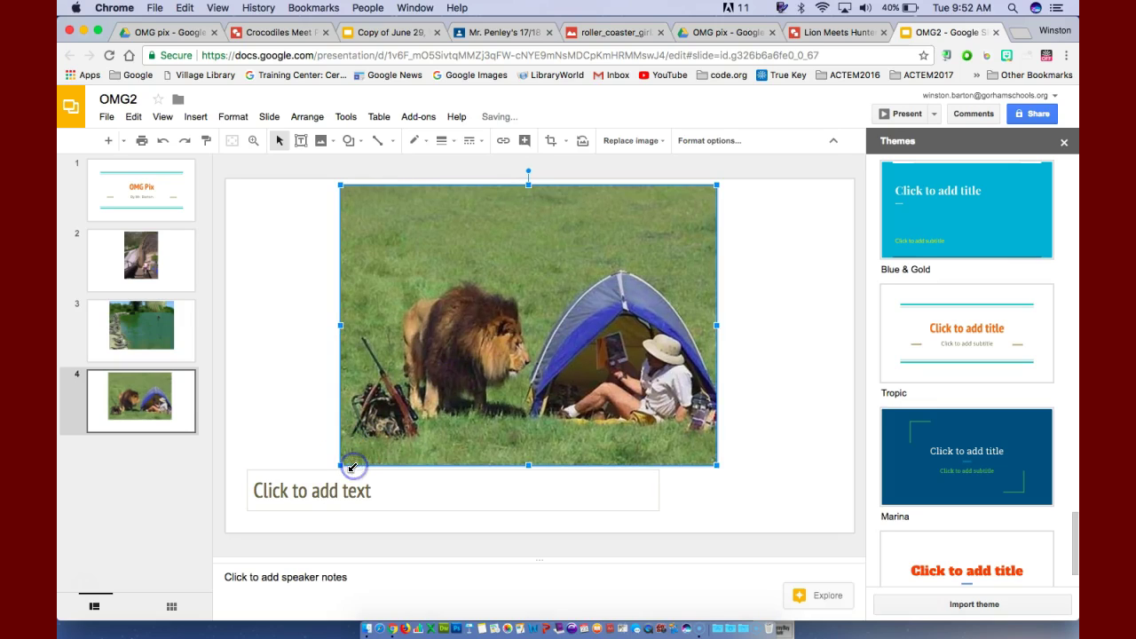
Give all four OMG2 slides a Cube transition at Fast speed
{"action": "left_click", "coordinate": [121, 186]}
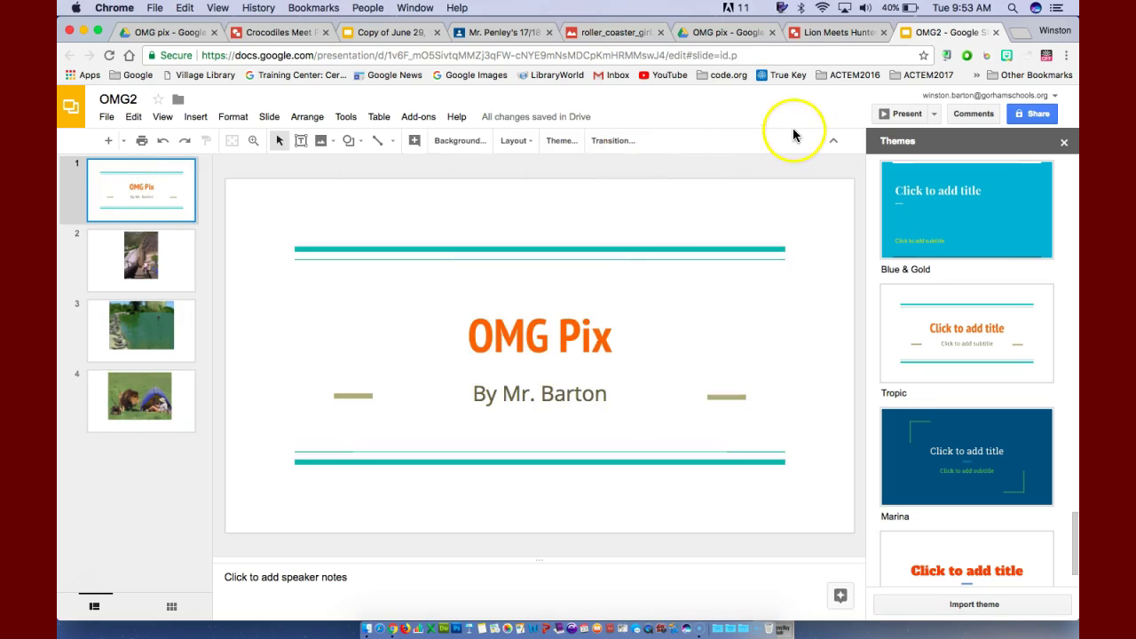
{"action": "left_click", "coordinate": [612, 143]}
{"action": "left_click", "coordinate": [754, 178]}
{"action": "key", "text": "Down"}
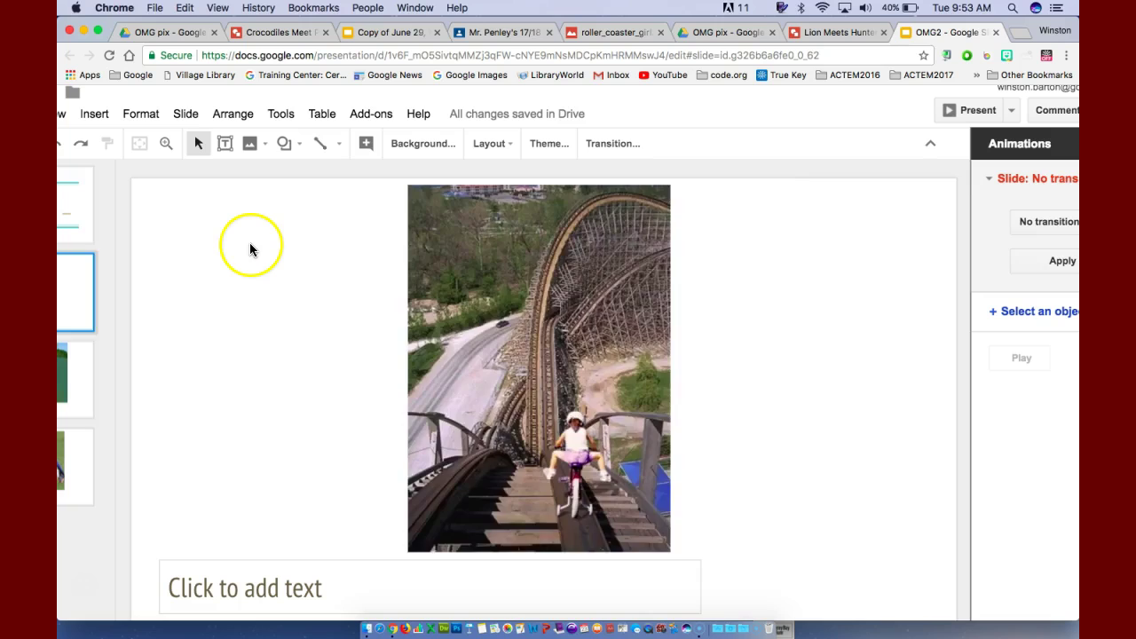
{"action": "key", "text": "Down"}
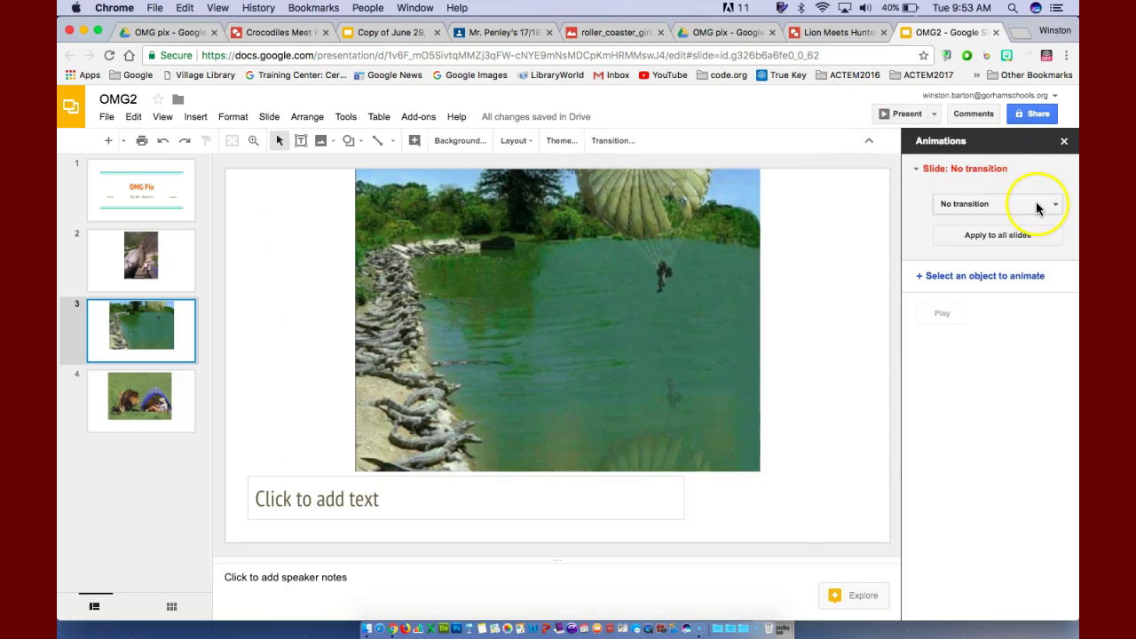
{"action": "left_click", "coordinate": [186, 187]}
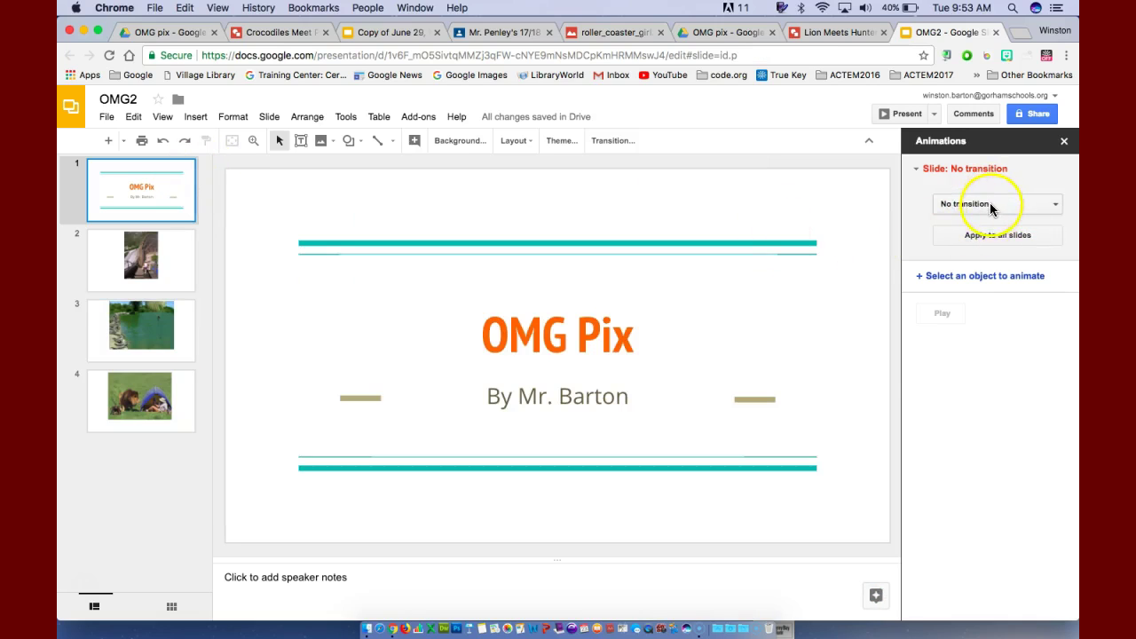
{"action": "left_click", "coordinate": [990, 204]}
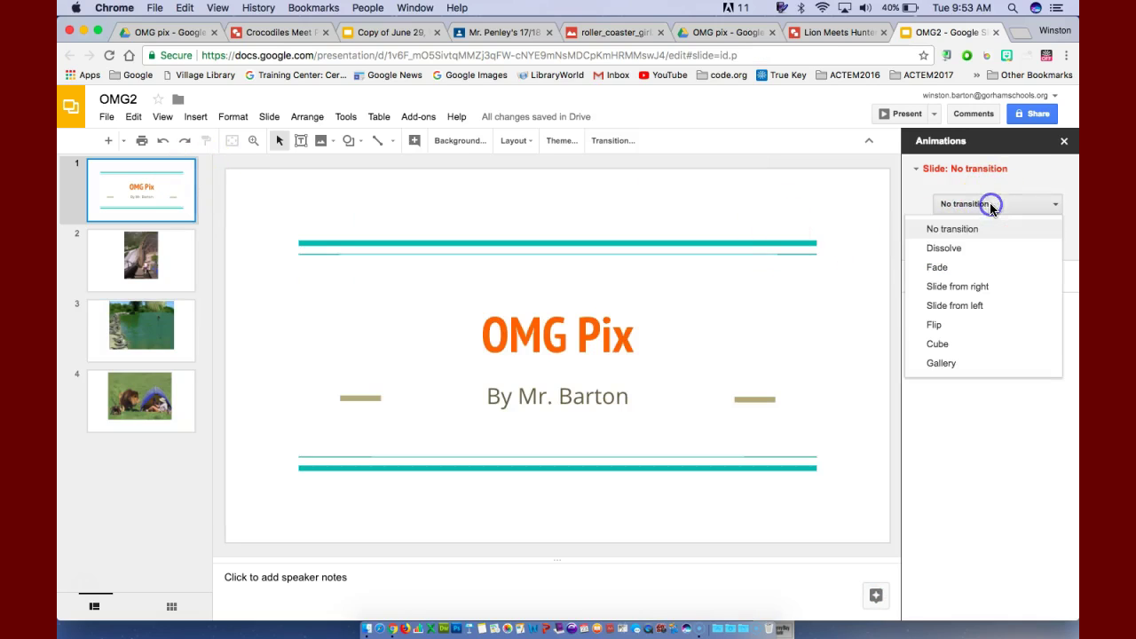
{"action": "left_click", "coordinate": [941, 344]}
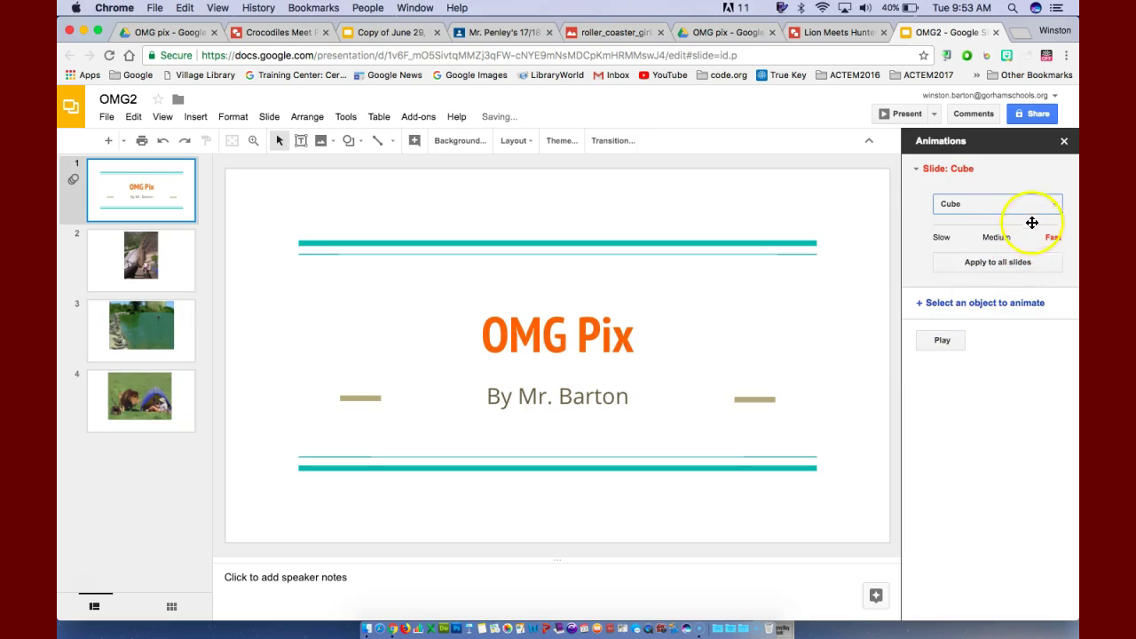
{"action": "left_click", "coordinate": [999, 262]}
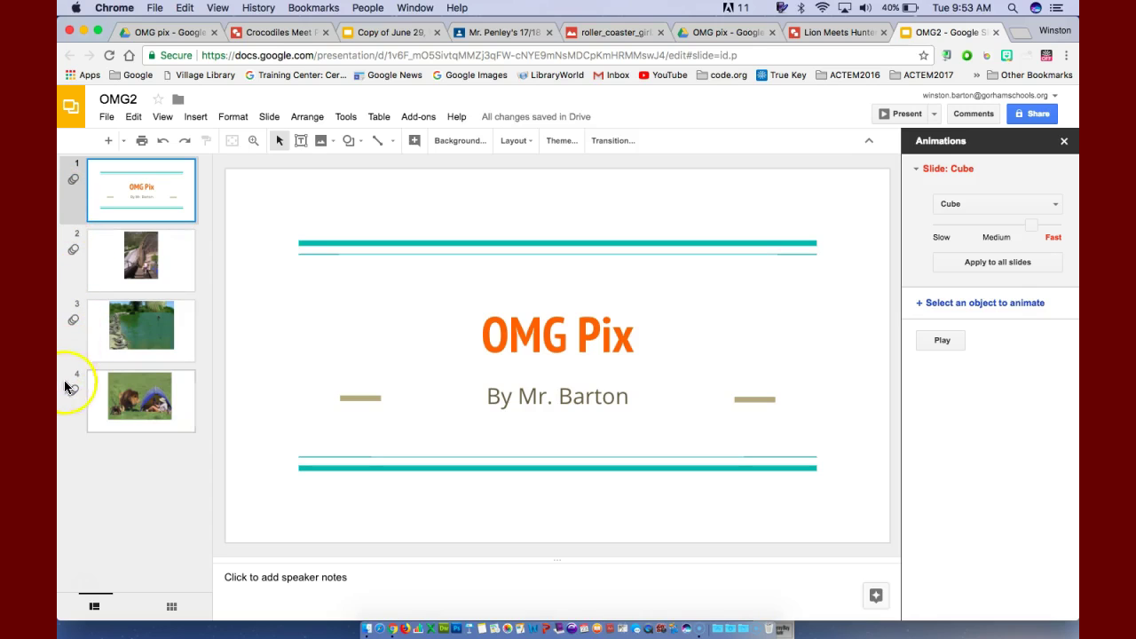
Play the OMG2 slideshow through and exit back to the lion-and-tent slide
{"action": "left_click", "coordinate": [901, 114]}
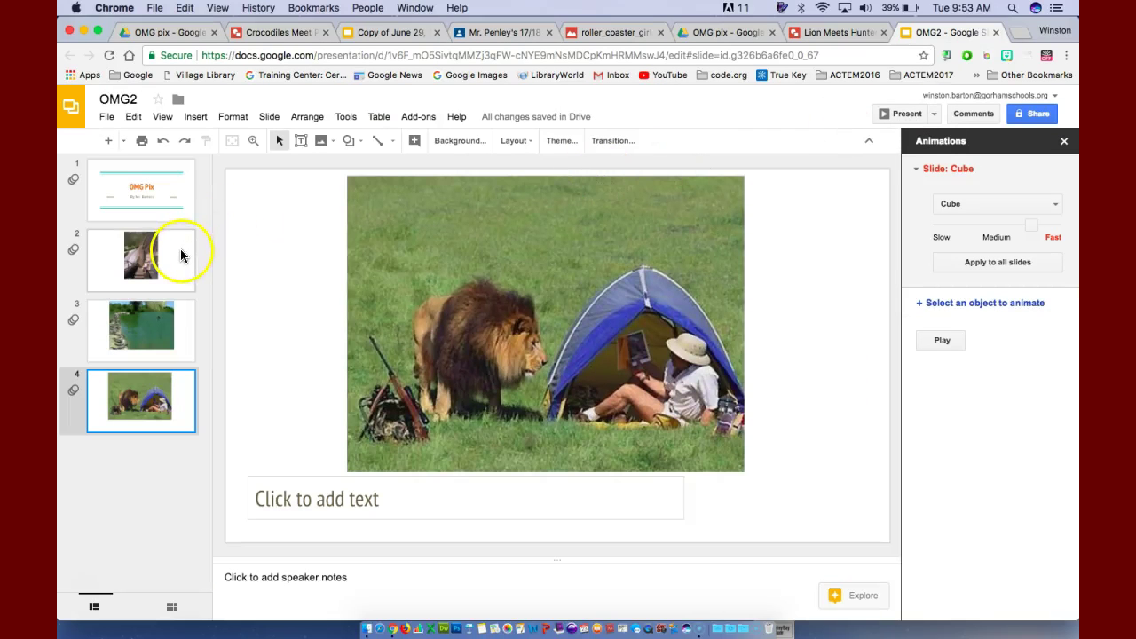
Type the caption 'Girl on roller coaster' under the roller coaster photo
{"action": "left_click", "coordinate": [181, 255]}
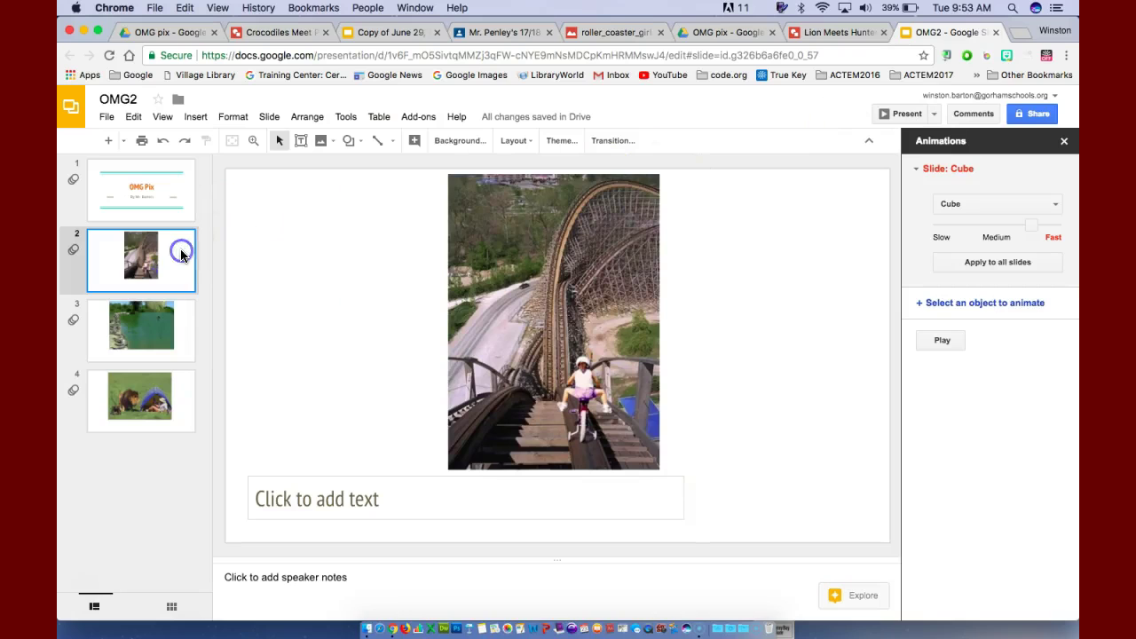
{"action": "left_click", "coordinate": [379, 499]}
{"action": "type", "text": "Girl on roller"}
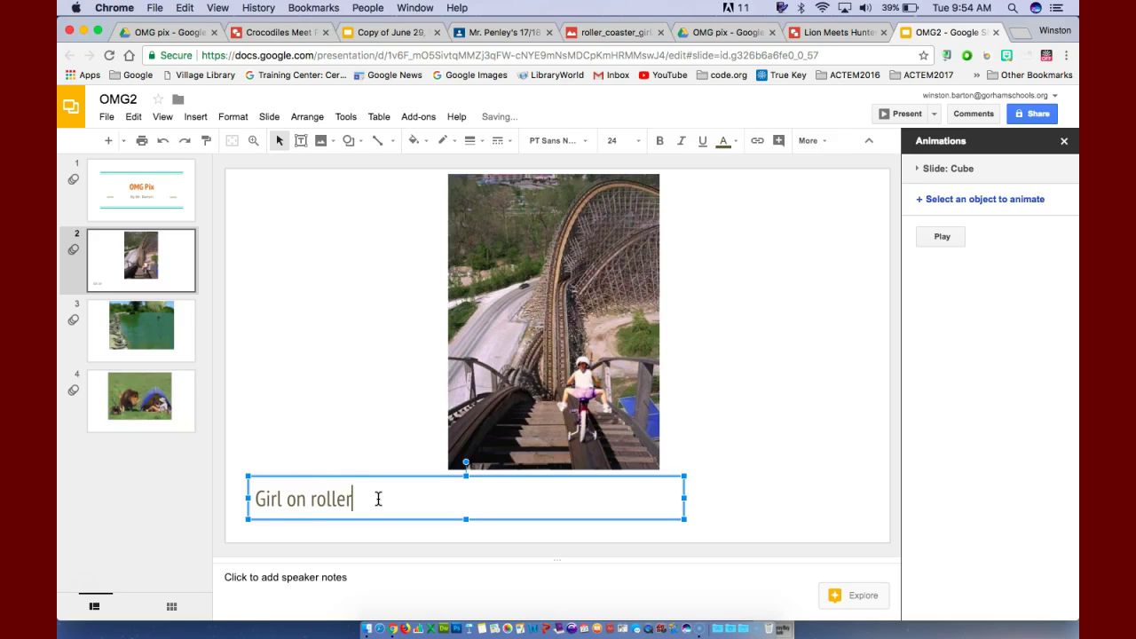
{"action": "type", "text": "ster"}
Join 'rollercoaster' into one word and end the caption with a period
{"action": "left_click", "coordinate": [355, 500]}
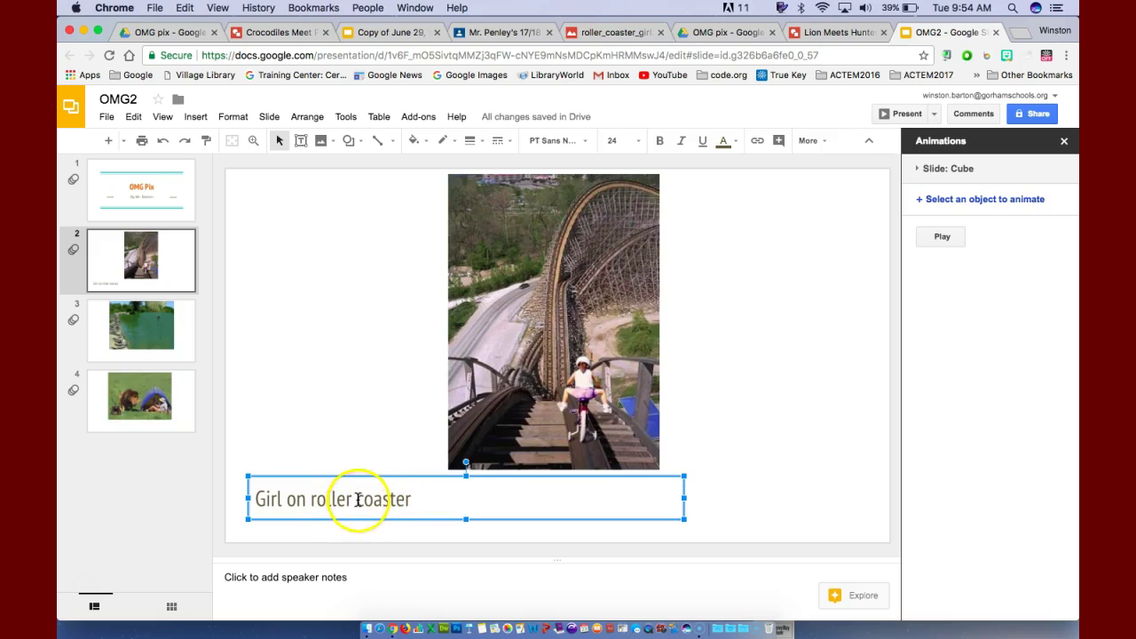
{"action": "left_click", "coordinate": [357, 500]}
{"action": "key", "text": "BackSpace"}
{"action": "left_click", "coordinate": [414, 492]}
{"action": "type", "text": "."}
{"action": "left_click", "coordinate": [158, 333]}
{"action": "left_click", "coordinate": [171, 397]}
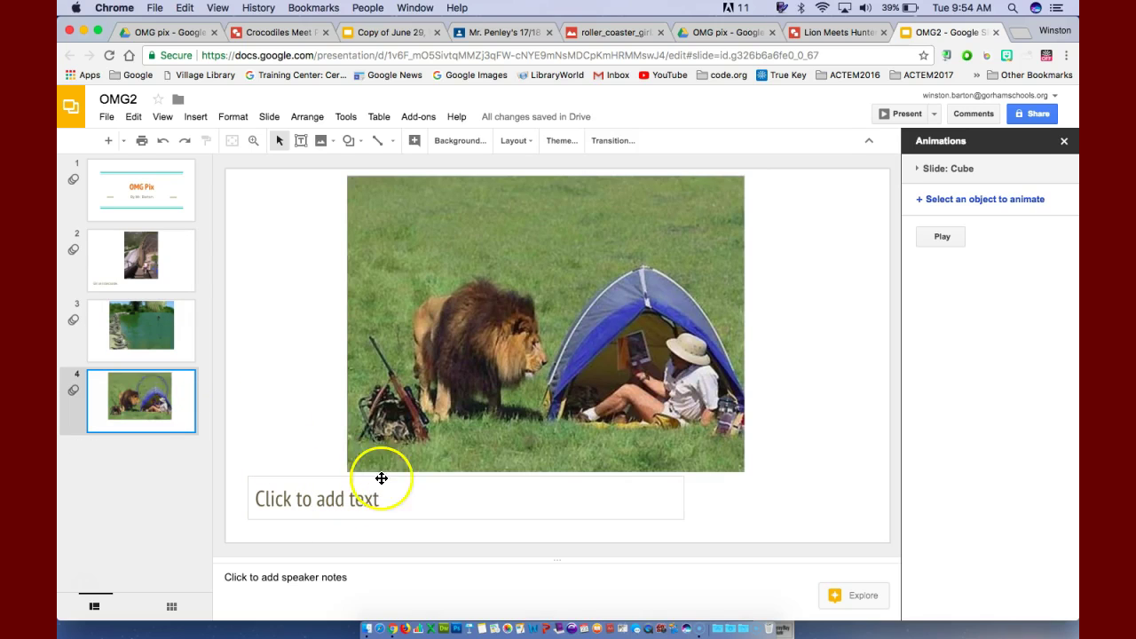
Draw a cloud callout on the roller coaster photo with its tail pointing at the girl
{"action": "left_click", "coordinate": [134, 258]}
{"action": "left_click", "coordinate": [351, 142]}
{"action": "mouse_move", "coordinate": [432, 207]}
{"action": "left_click", "coordinate": [495, 252]}
{"action": "left_click_drag", "start_coordinate": [485, 324], "coordinate": [577, 364]}
{"action": "left_click_drag", "start_coordinate": [516, 343], "coordinate": [489, 336]}
{"action": "left_click_drag", "start_coordinate": [541, 367], "coordinate": [560, 371]}
Write 'Here I go!' in the callout and fill it light grey
{"action": "left_click", "coordinate": [507, 344]}
{"action": "type", "text": "H"}
{"action": "left_click", "coordinate": [520, 347]}
{"action": "left_click", "coordinate": [421, 145]}
{"action": "left_click", "coordinate": [508, 214]}
Draw an oval speech bubble above the first one reading 'I can't believe what I'm seeing.'
{"action": "left_click", "coordinate": [356, 144]}
{"action": "mouse_move", "coordinate": [373, 204]}
{"action": "left_click", "coordinate": [494, 252]}
{"action": "left_click_drag", "start_coordinate": [546, 251], "coordinate": [521, 279]}
{"action": "left_click", "coordinate": [503, 245]}
{"action": "type", "text": "I"}
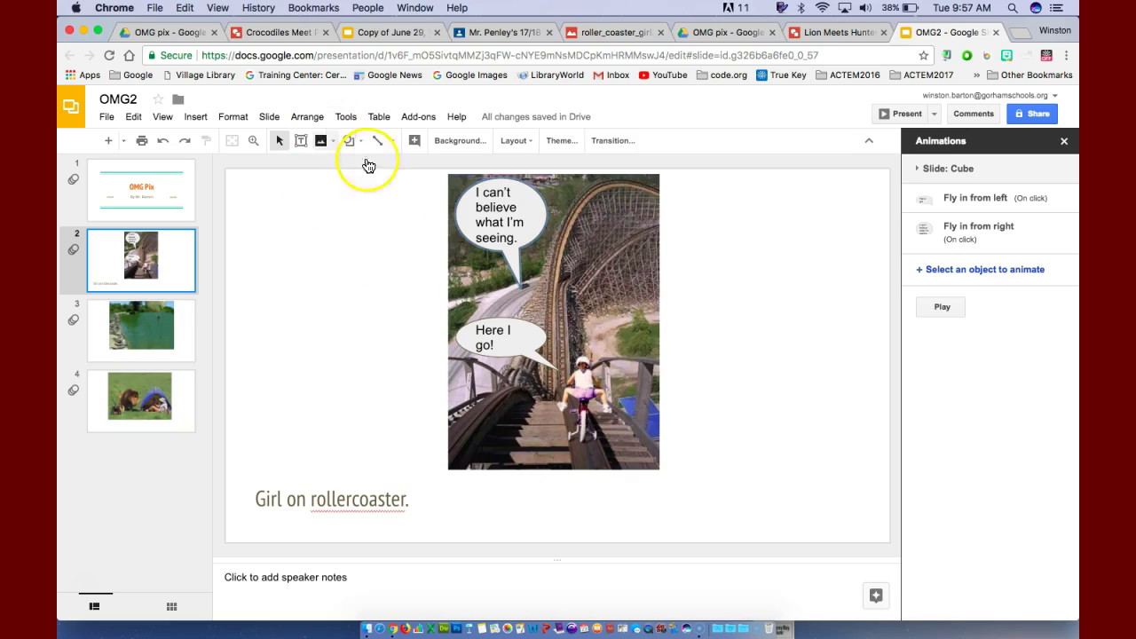
In Google Drive, go to My Drive and open the New menu
{"action": "left_click", "coordinate": [190, 35]}
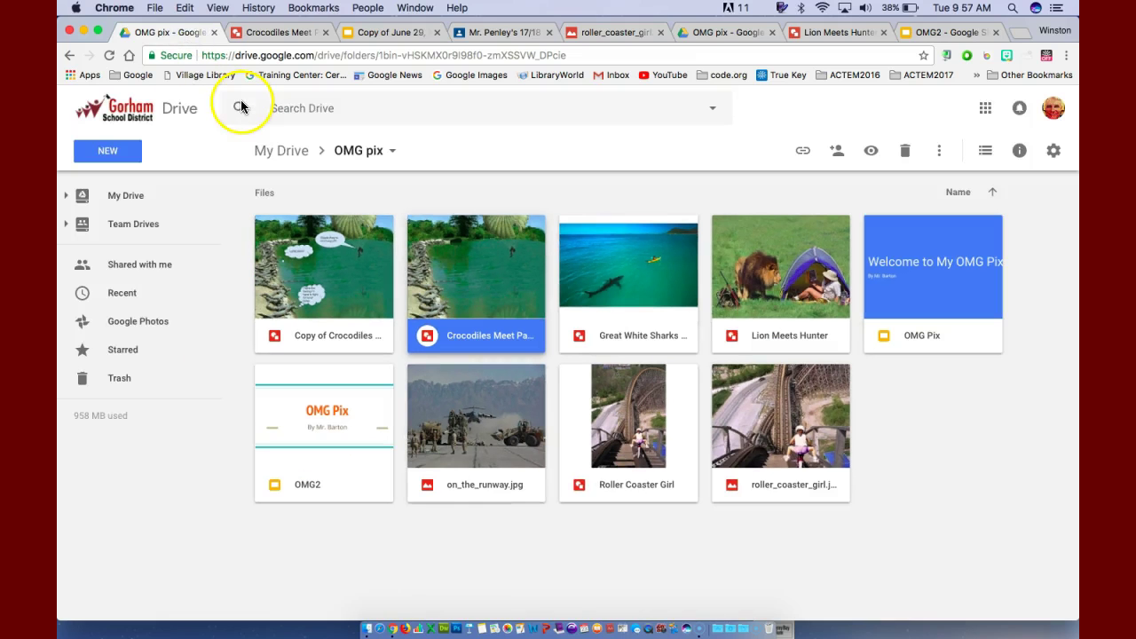
{"action": "left_click", "coordinate": [120, 195]}
{"action": "left_click", "coordinate": [124, 157]}
Close the roller coaster image preview in the class stream and scroll down the stream
{"action": "left_click", "coordinate": [510, 31]}
{"action": "left_click", "coordinate": [81, 107]}
{"action": "scroll", "coordinate": [509, 338], "scroll_direction": "down", "scroll_amount": 5}
{"action": "scroll", "coordinate": [512, 340], "scroll_direction": "down", "scroll_amount": 2}
In the Lion Meets Hunter drawing, select the lion image and pick an item from the Shapes list
{"action": "left_click", "coordinate": [824, 34]}
{"action": "left_click", "coordinate": [503, 228]}
{"action": "left_click", "coordinate": [299, 142]}
{"action": "mouse_move", "coordinate": [328, 206]}
{"action": "left_click", "coordinate": [524, 311]}
Return to the OMG2 presentation's roller coaster slide with its two speech bubbles
{"action": "left_click", "coordinate": [933, 33]}
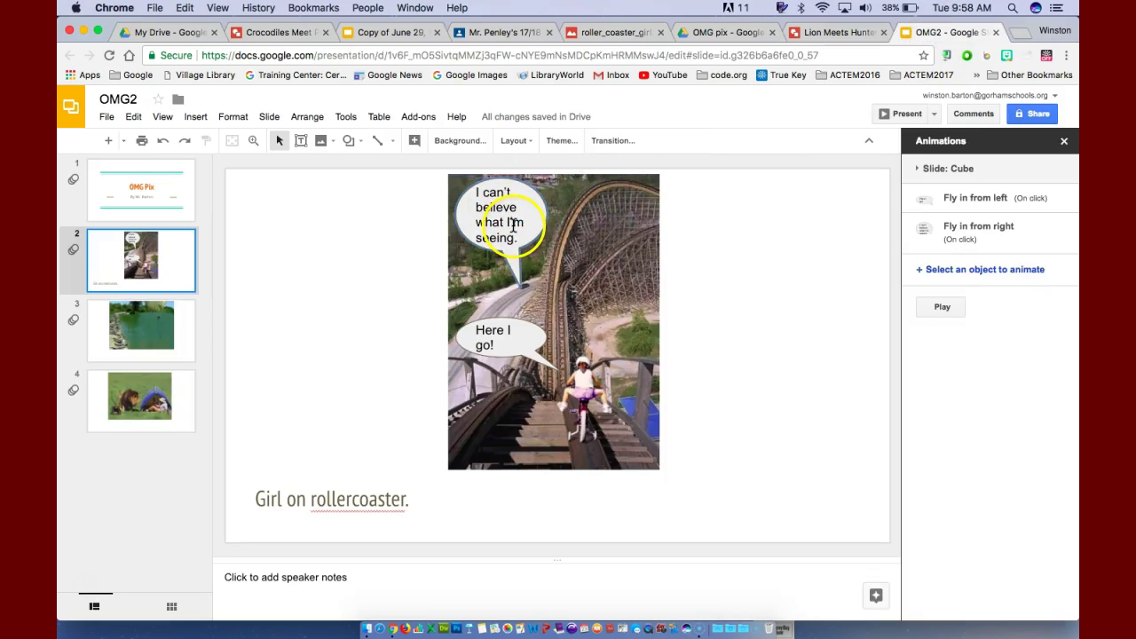